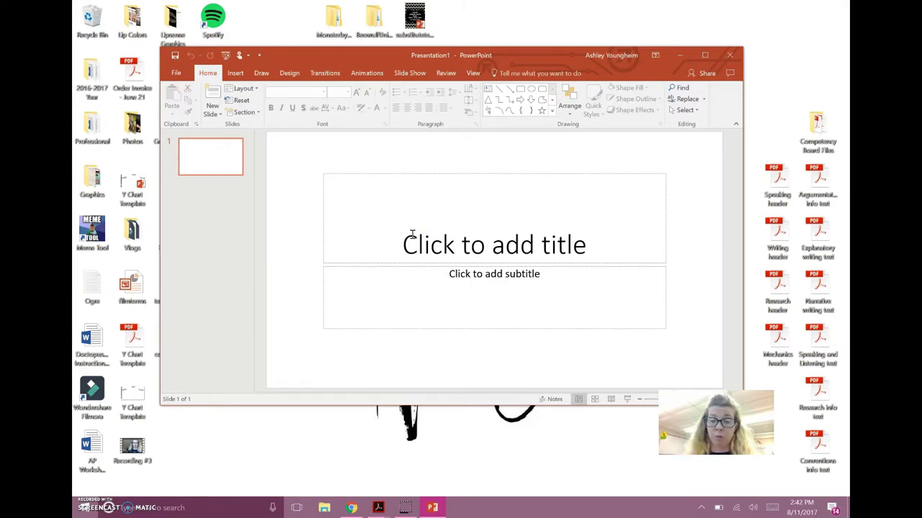
Delete the subtitle placeholder from the slide
left_click(372, 220)
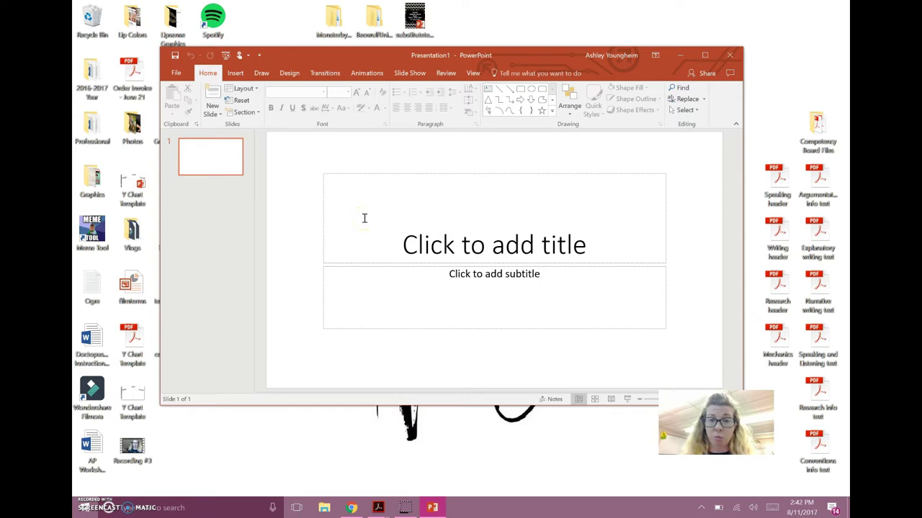
left_click(342, 263)
left_click(349, 267)
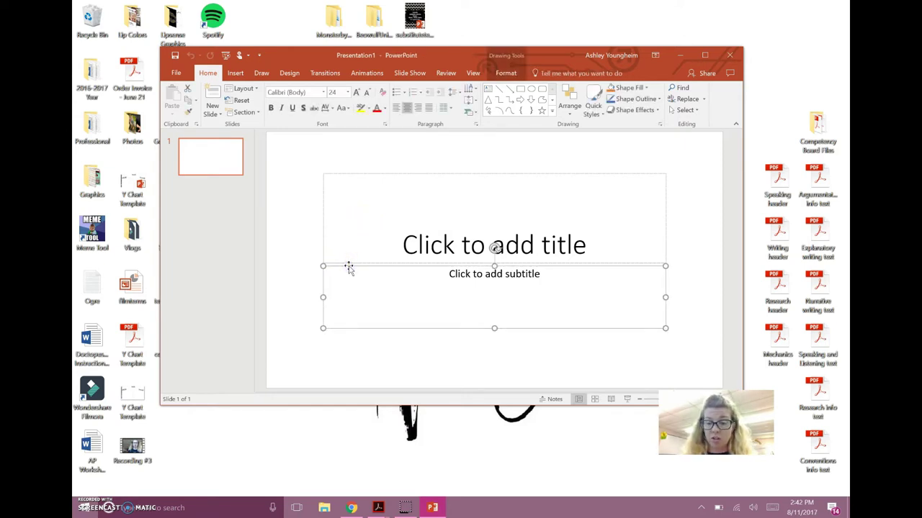
key("Delete")
Enlarge the title box to fill most of the slide and type 'competencies' in it
left_click(339, 247)
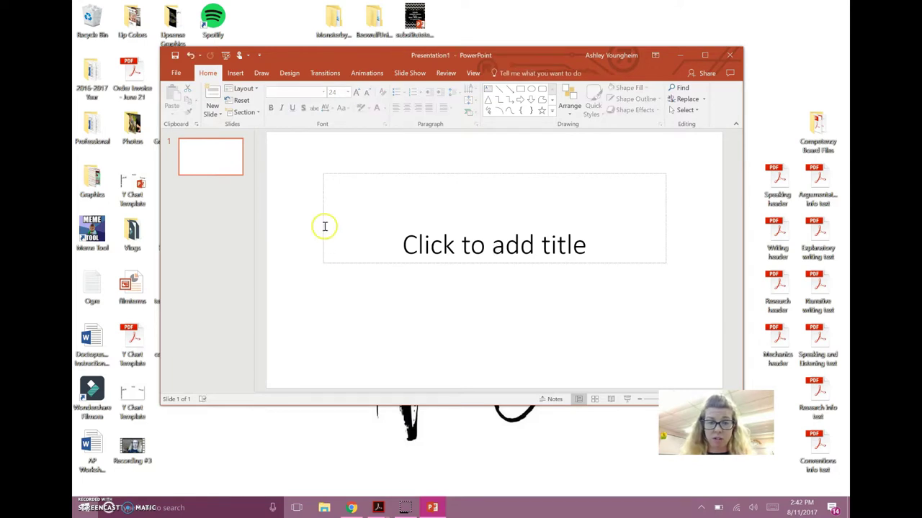
left_click(323, 170)
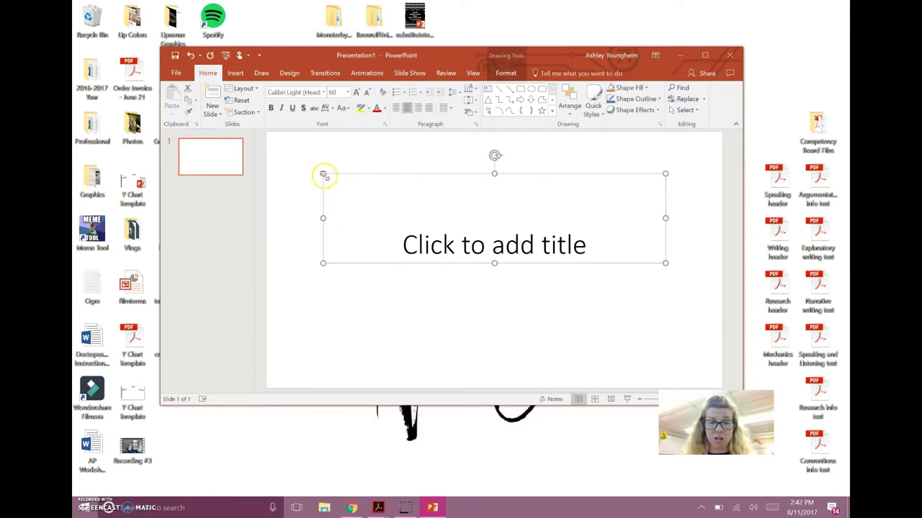
left_click_drag(322, 174, 275, 141)
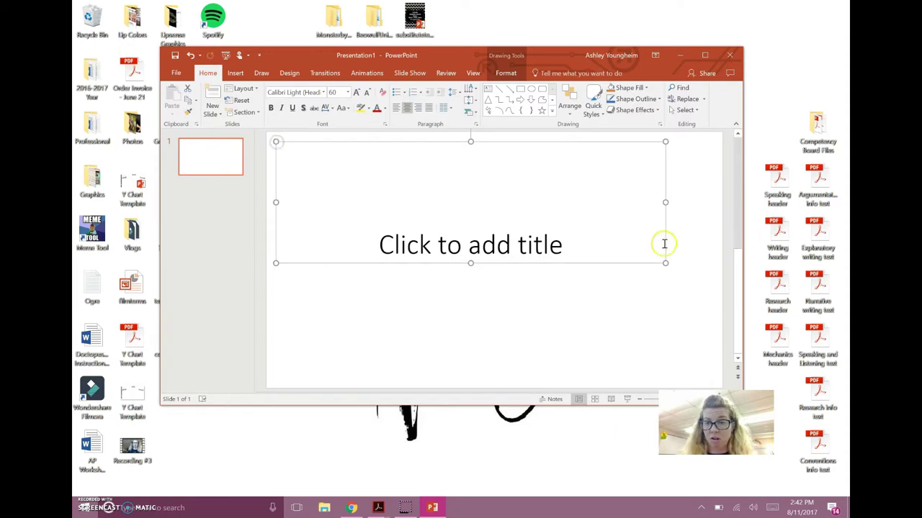
left_click_drag(665, 204, 718, 195)
left_click_drag(496, 262, 488, 363)
left_click(591, 335)
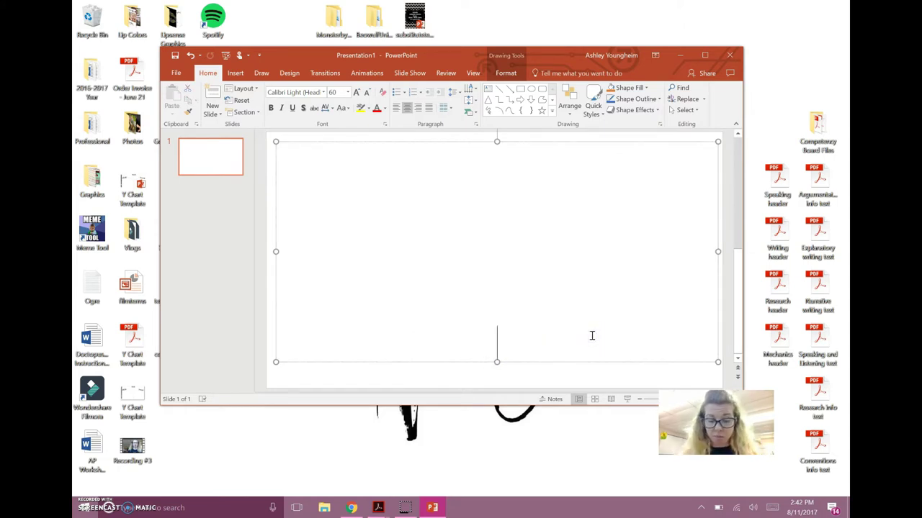
type("competencies")
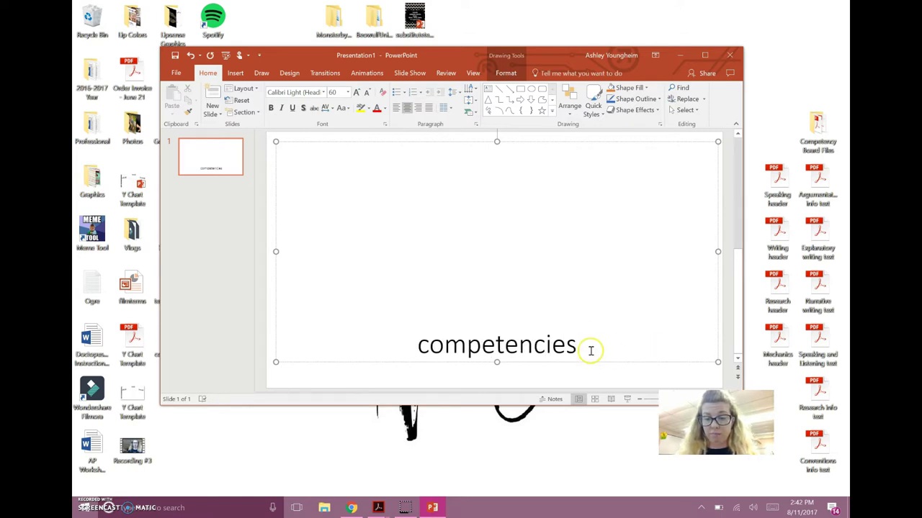
Set the word 'competencies' in the KG A Little Swag font
left_click_drag(591, 350, 427, 352)
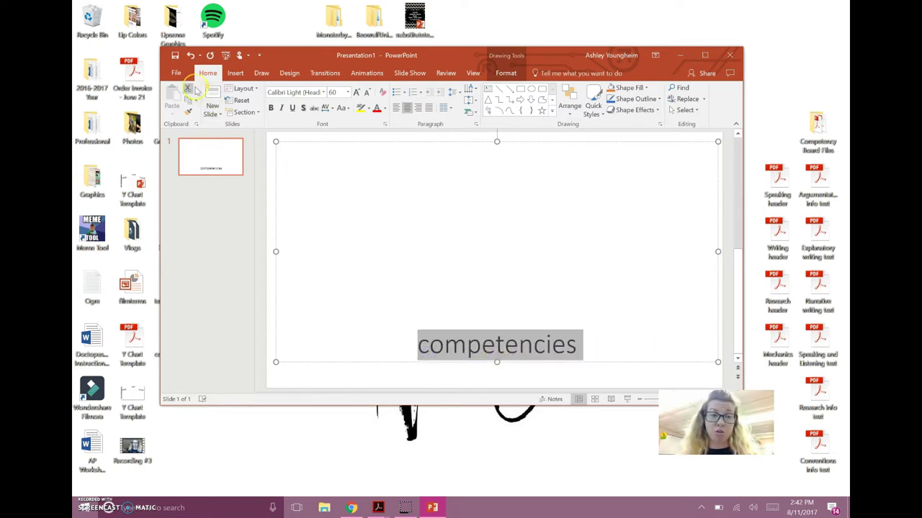
left_click(324, 92)
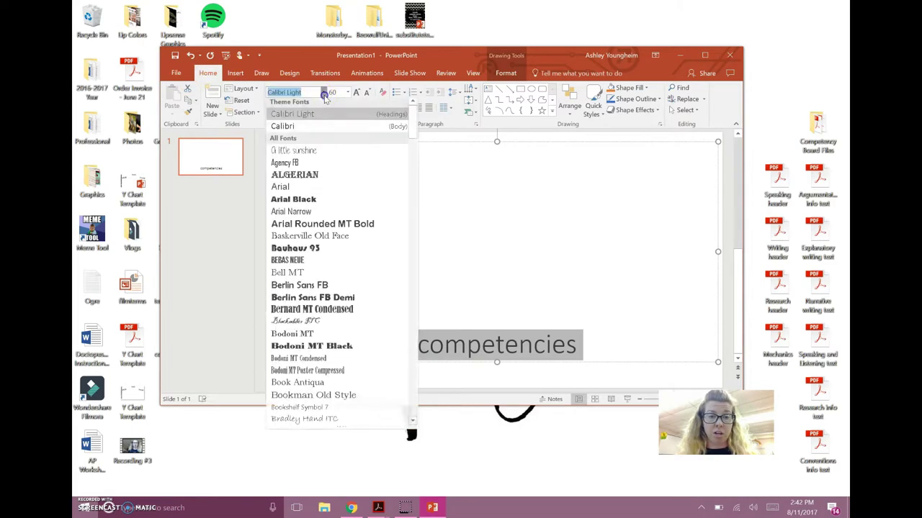
left_click_drag(416, 129, 413, 258)
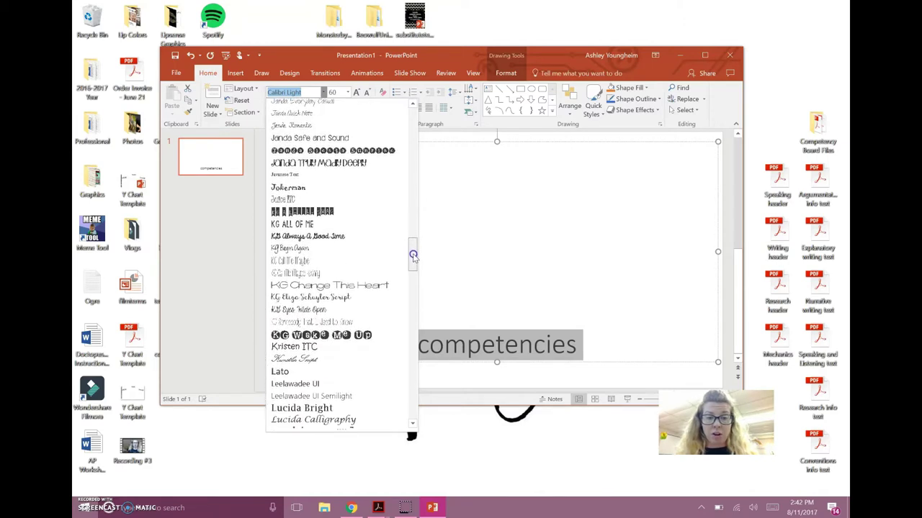
left_click(361, 210)
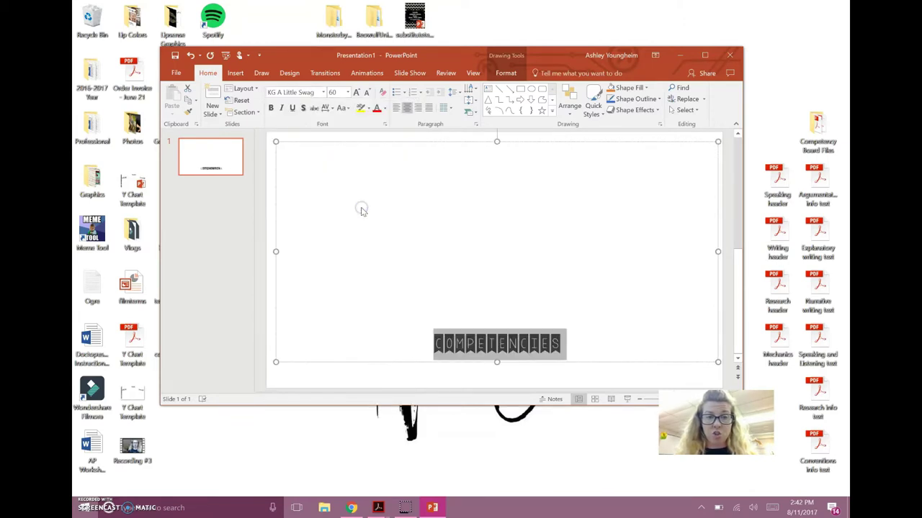
Enlarge the title text to 199 pt and move its box up as a top banner
left_click(356, 93)
left_click(356, 93)
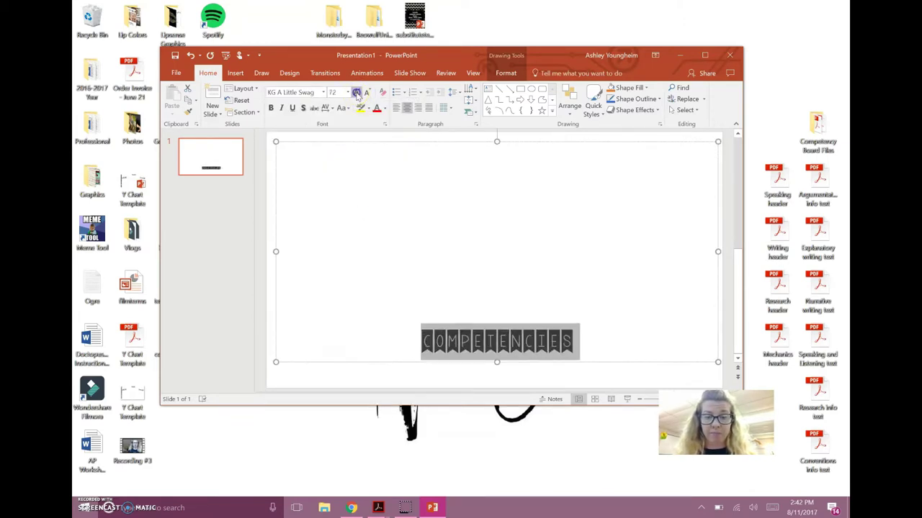
left_click(356, 93)
left_click(357, 93)
left_click(356, 93)
left_click(356, 93)
left_click(357, 93)
left_click(356, 93)
left_click(357, 93)
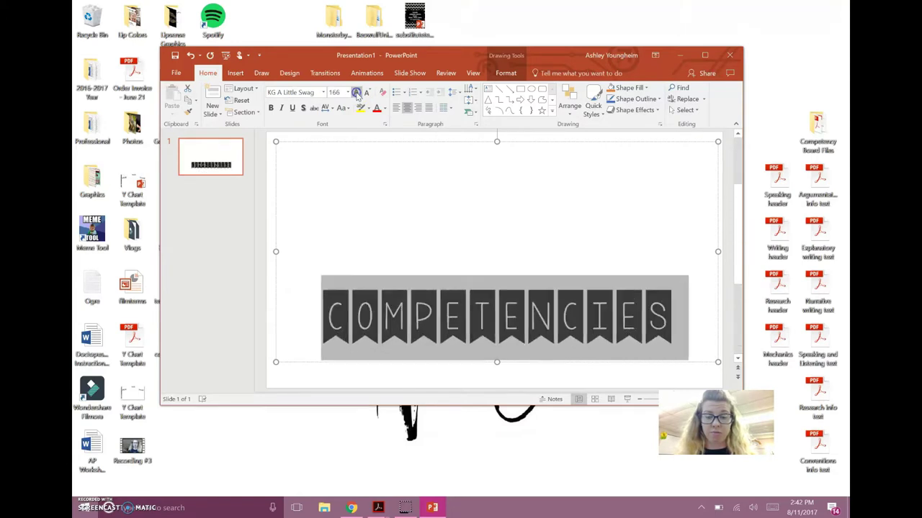
left_click(357, 92)
left_click(356, 93)
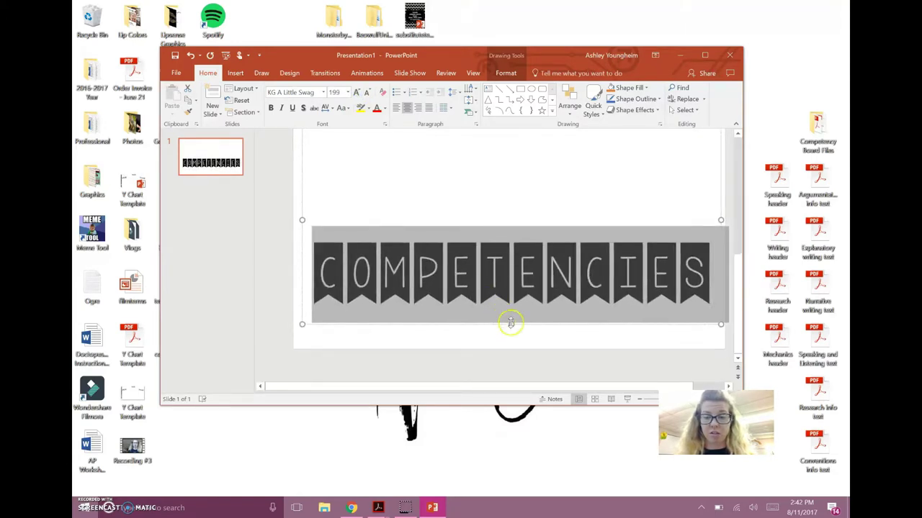
left_click_drag(510, 323, 506, 232)
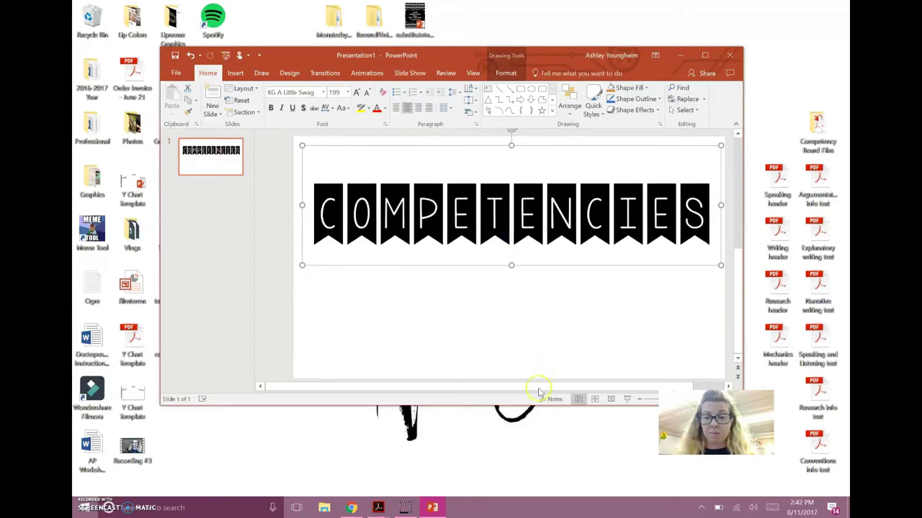
left_click_drag(539, 392, 561, 389)
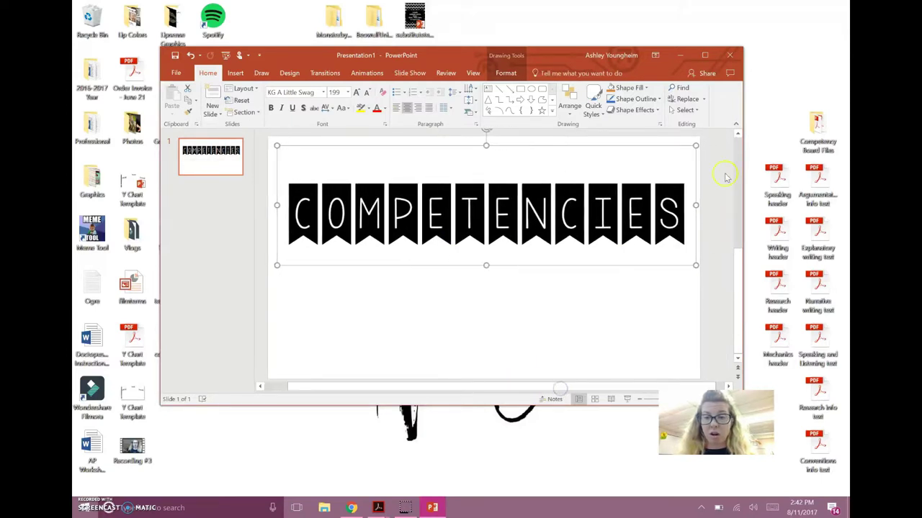
left_click(736, 134)
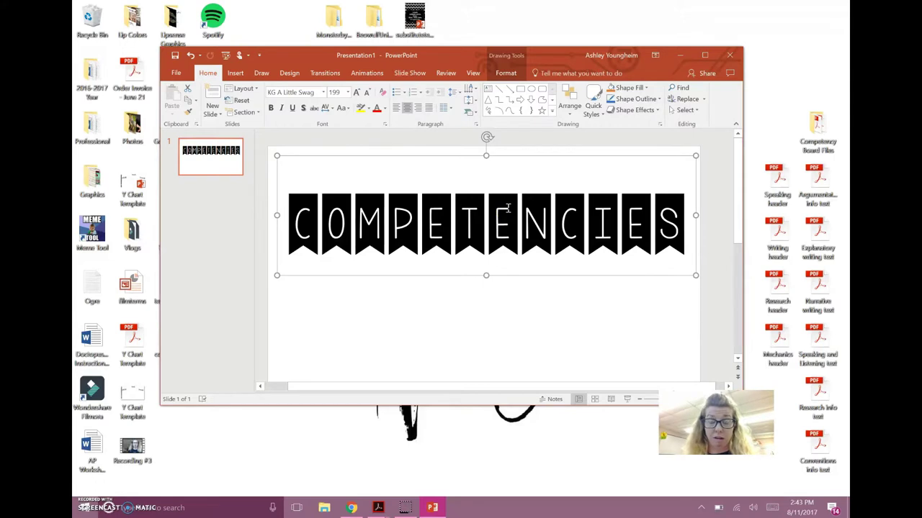
left_click(446, 298)
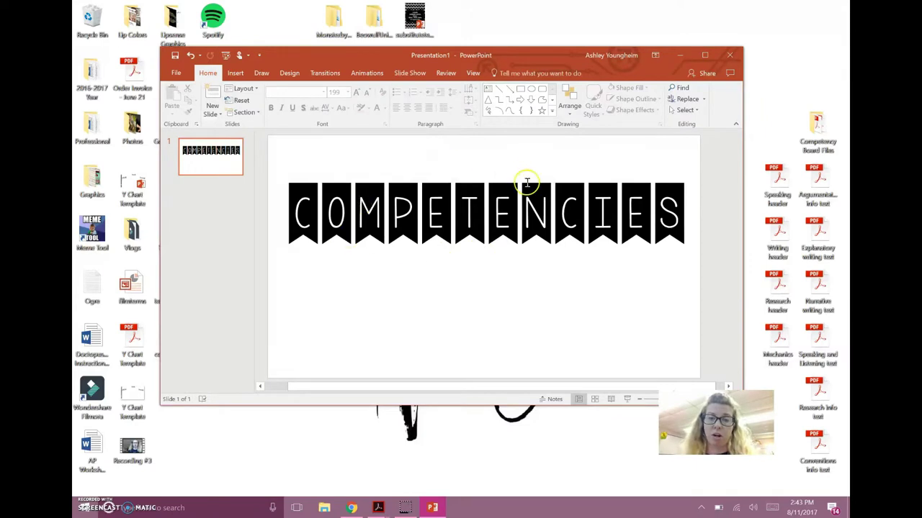
left_click(174, 78)
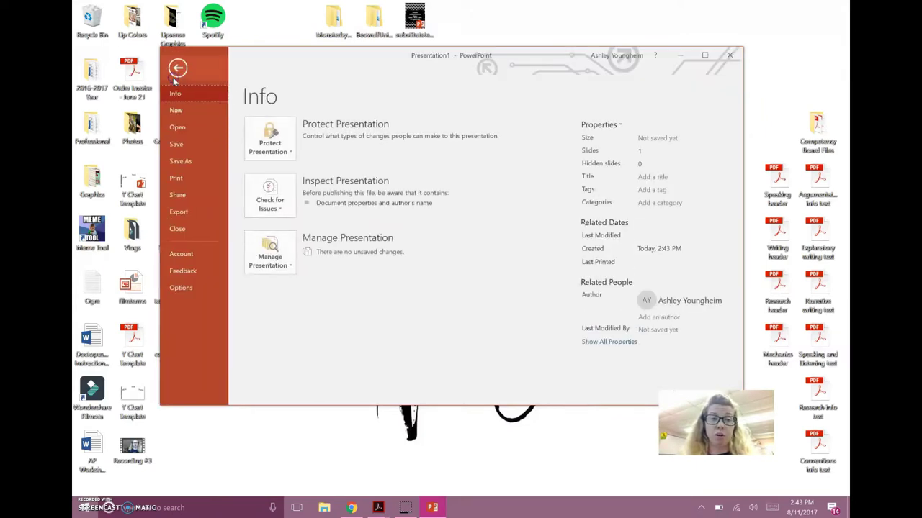
Save the slide to the Desktop as PDF 'competencies video tutorial sample'
left_click(201, 163)
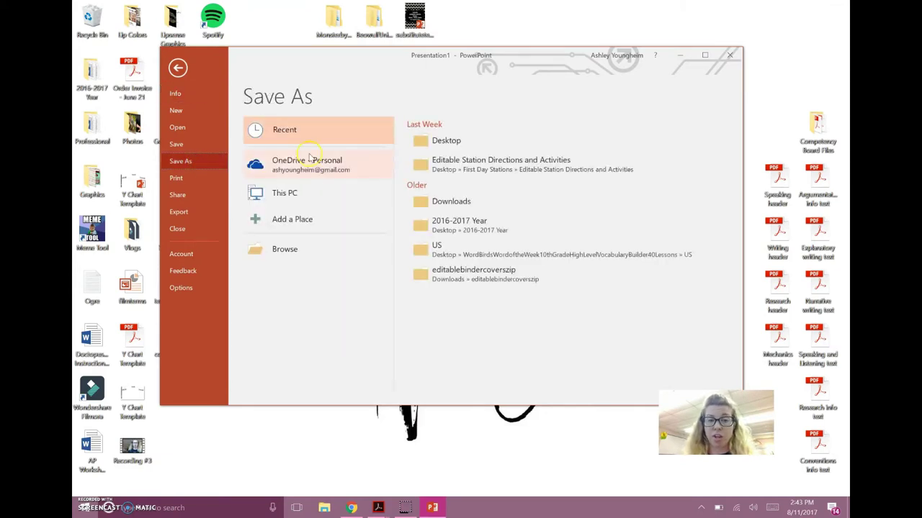
left_click(453, 145)
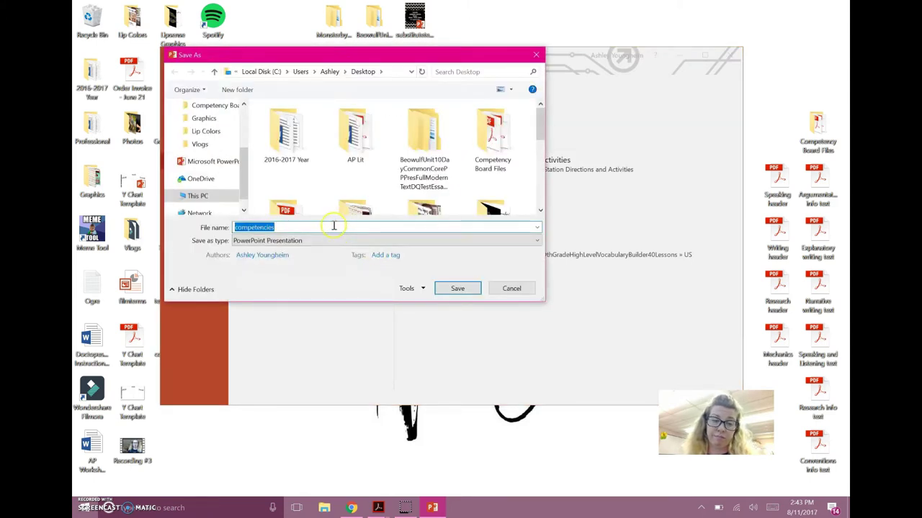
left_click(333, 226)
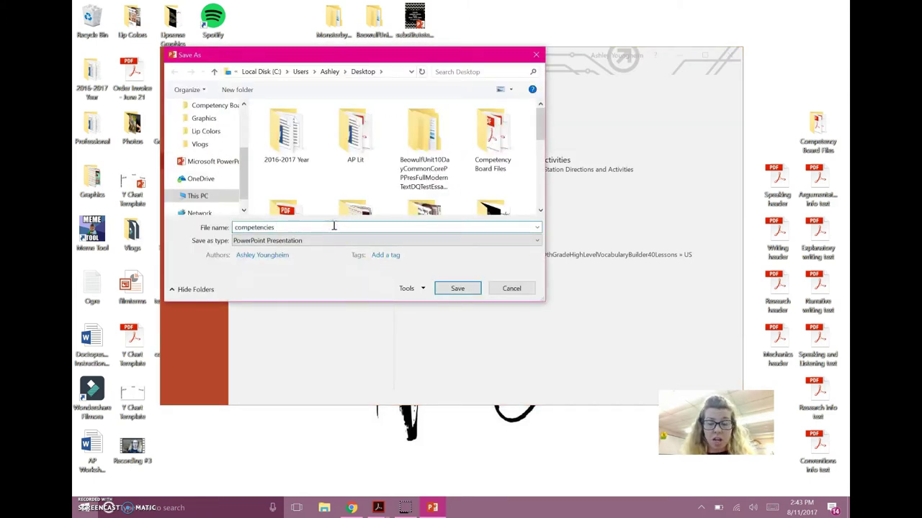
type("video t")
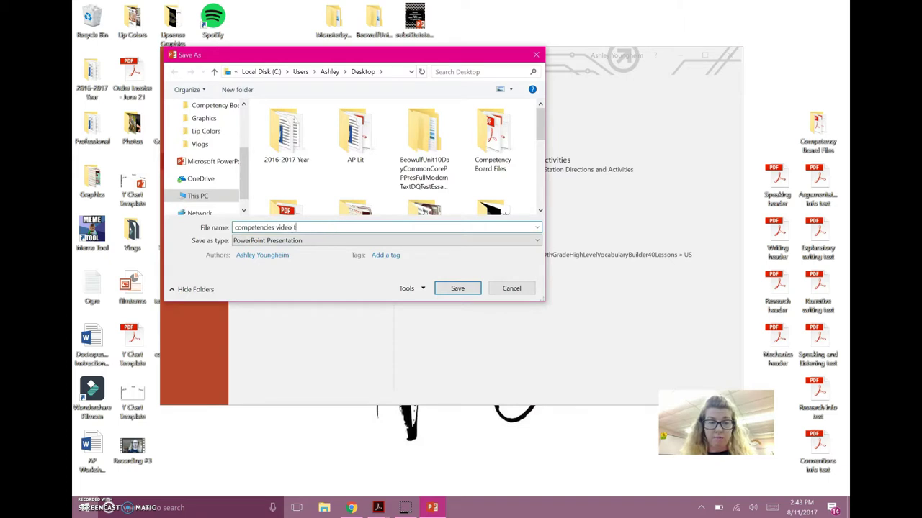
type("utorial ")
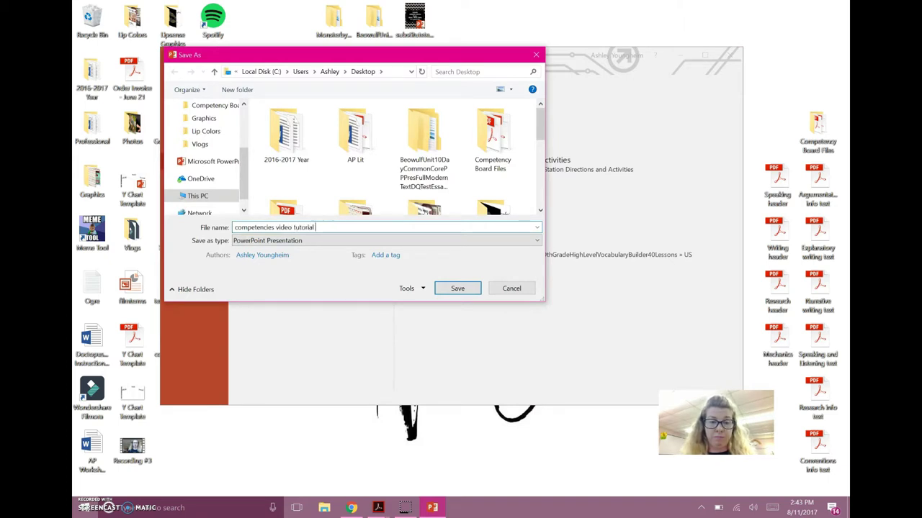
type("smap")
key("BackSpace")
key("BackSpace")
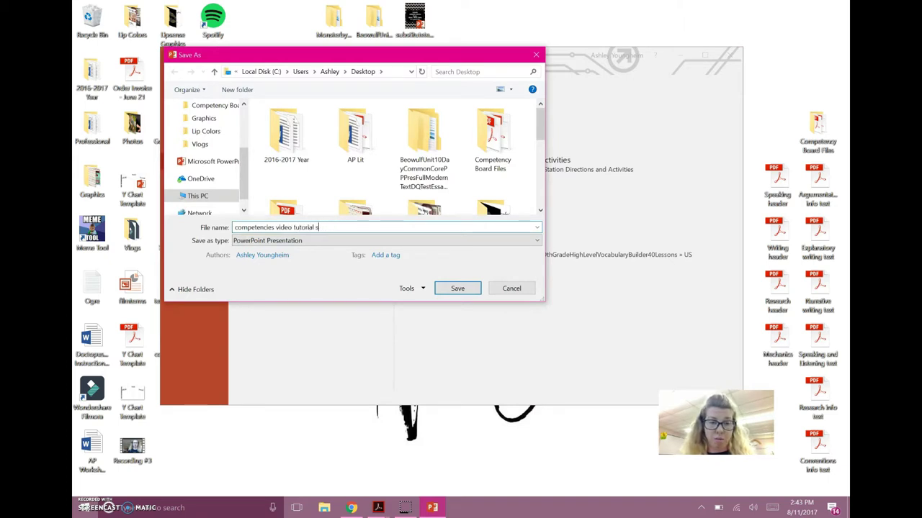
type("ample")
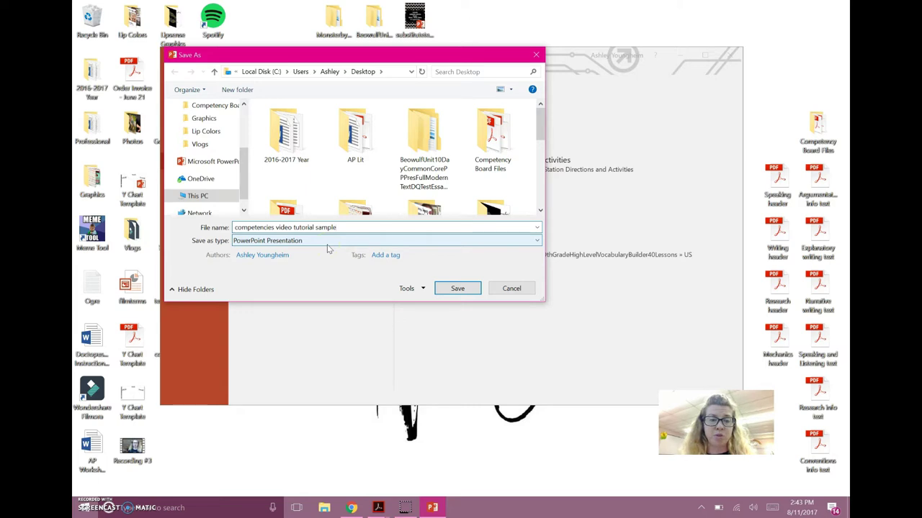
left_click(328, 242)
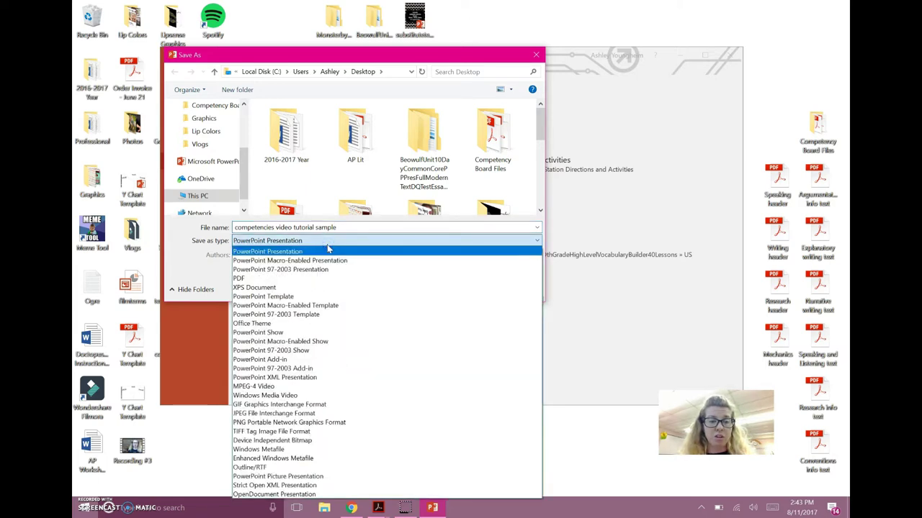
left_click(328, 253)
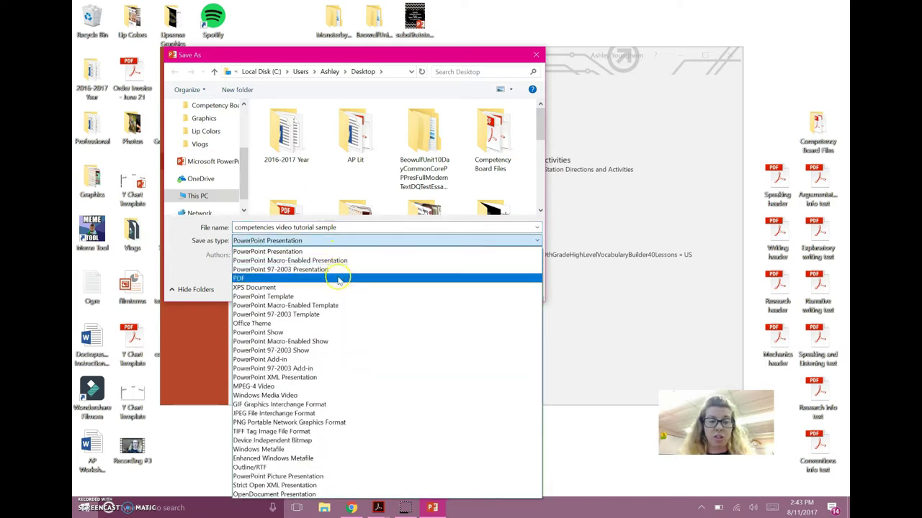
left_click(338, 281)
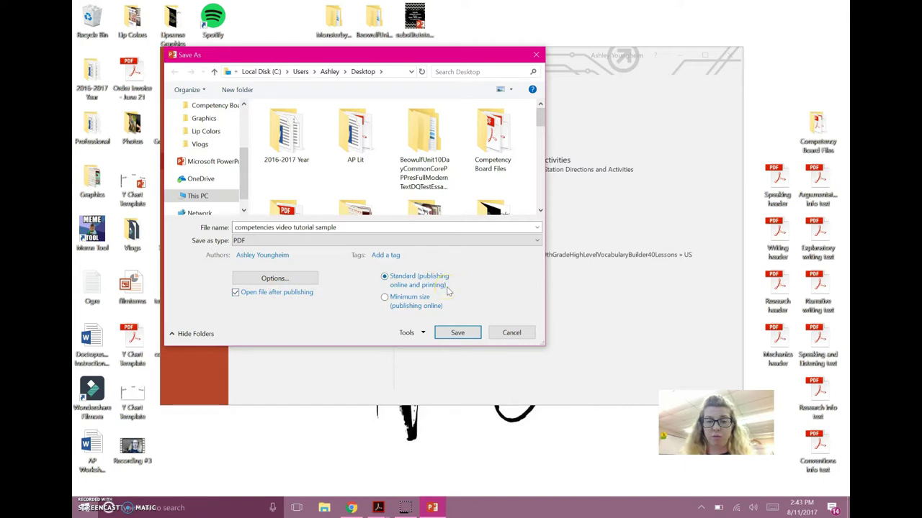
left_click(458, 333)
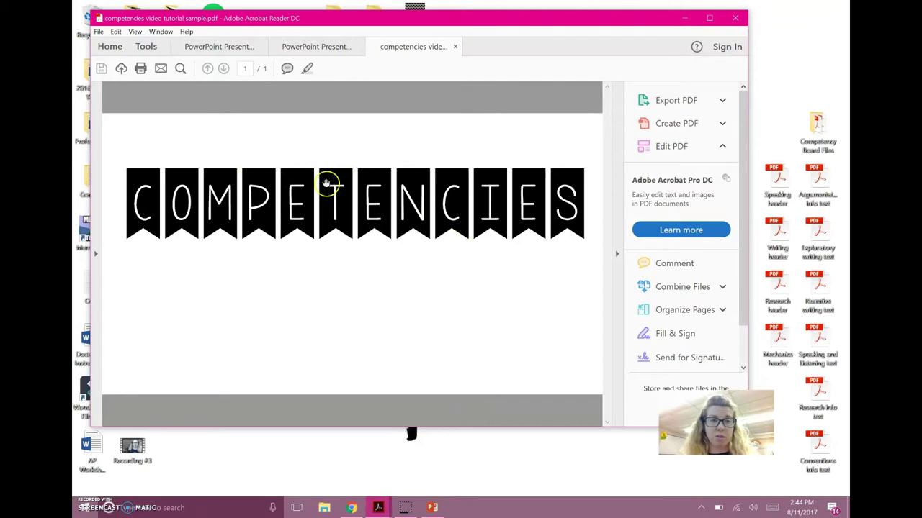
Open Acrobat's Print dialog and show its page sizing options
left_click(142, 71)
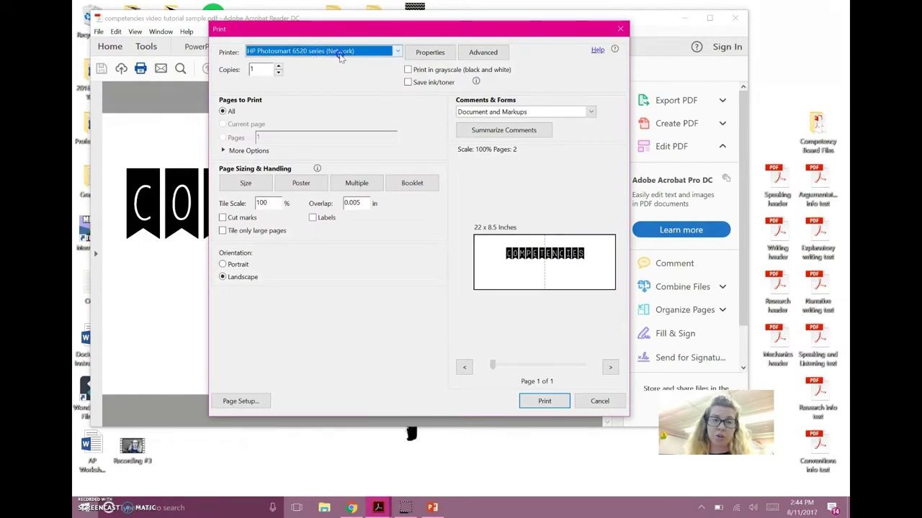
left_click(259, 181)
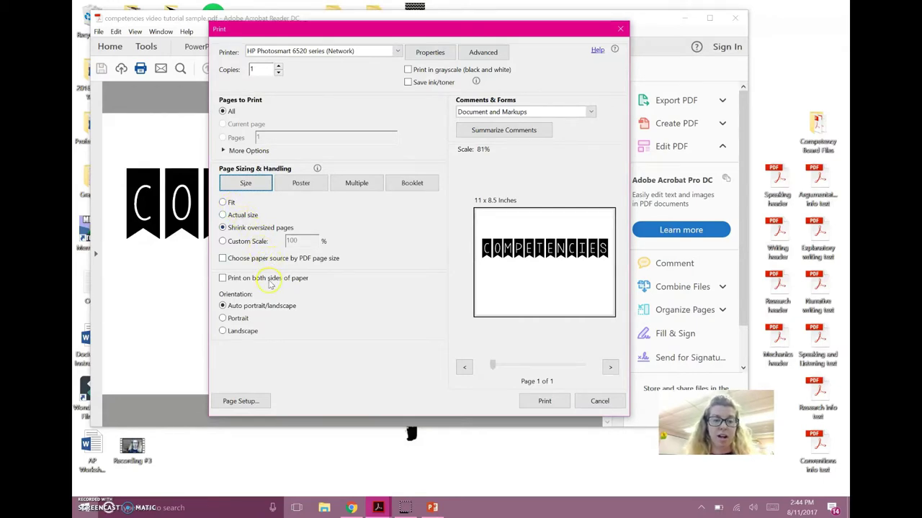
Print at a custom 100% scale, then switch page handling to Poster tiling
left_click(223, 241)
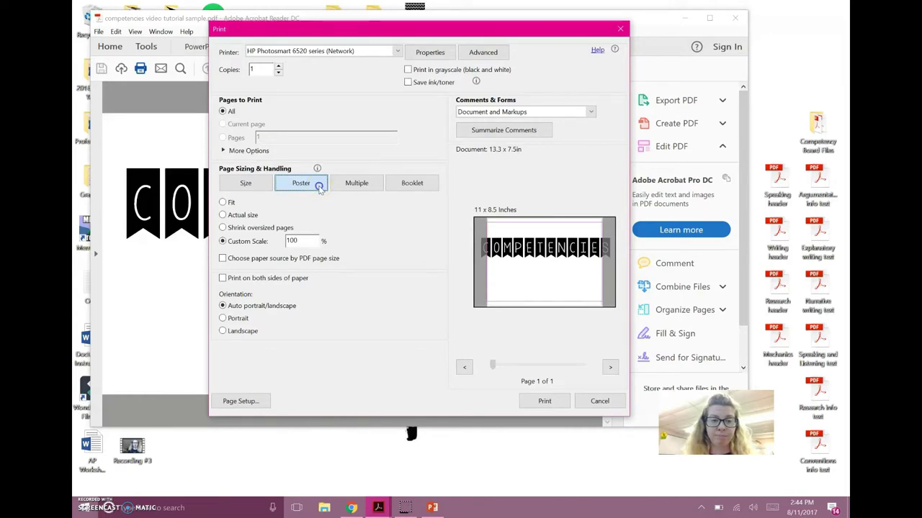
left_click(321, 189)
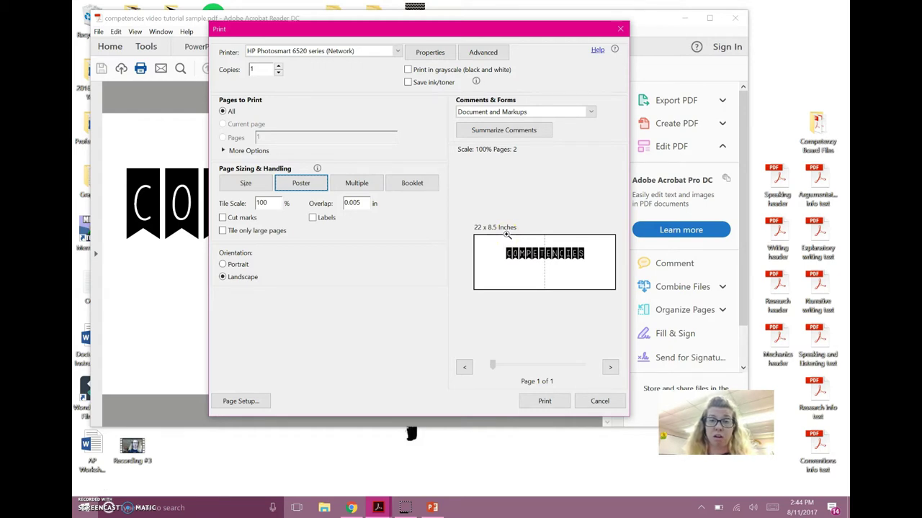
Replace the poster tile scale value with 150
left_click(493, 270)
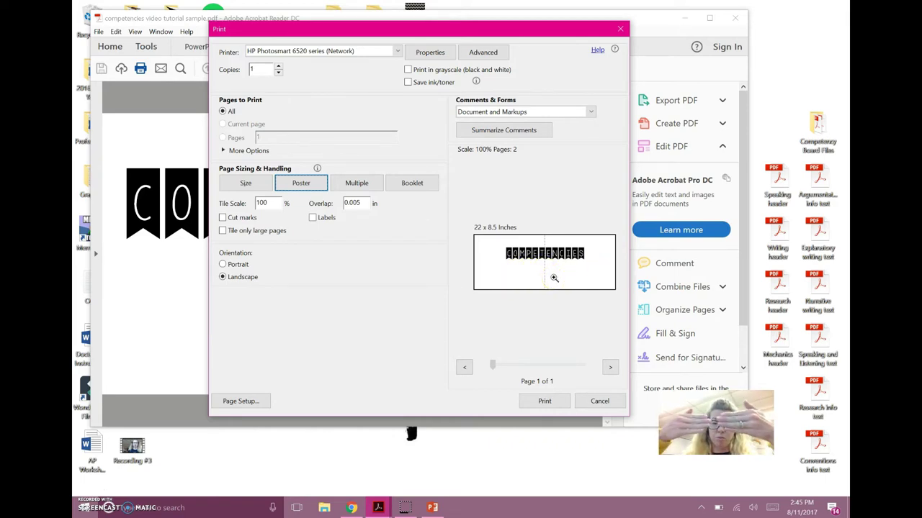
left_click(268, 203)
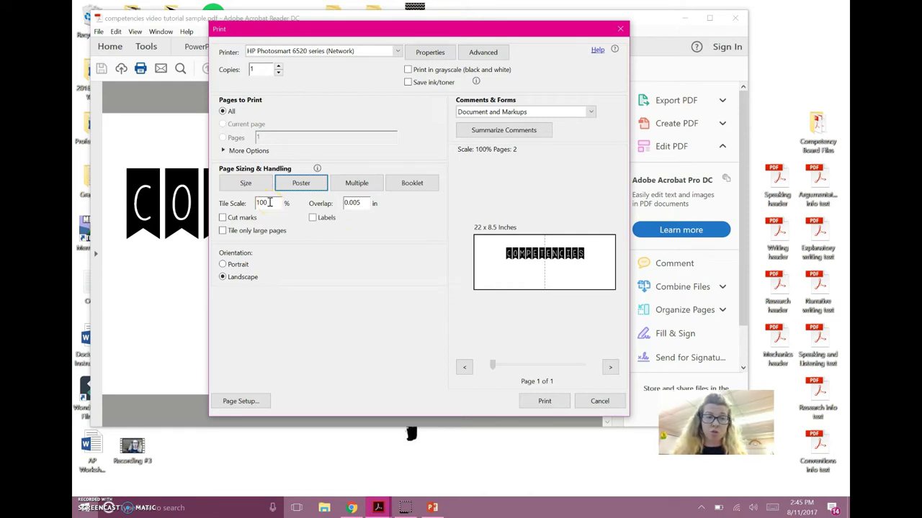
left_click_drag(272, 203, 249, 205)
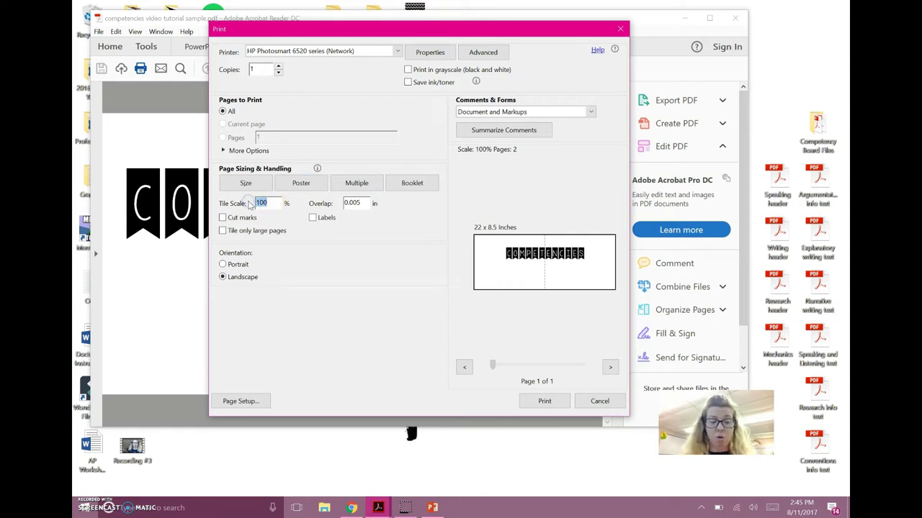
type("150")
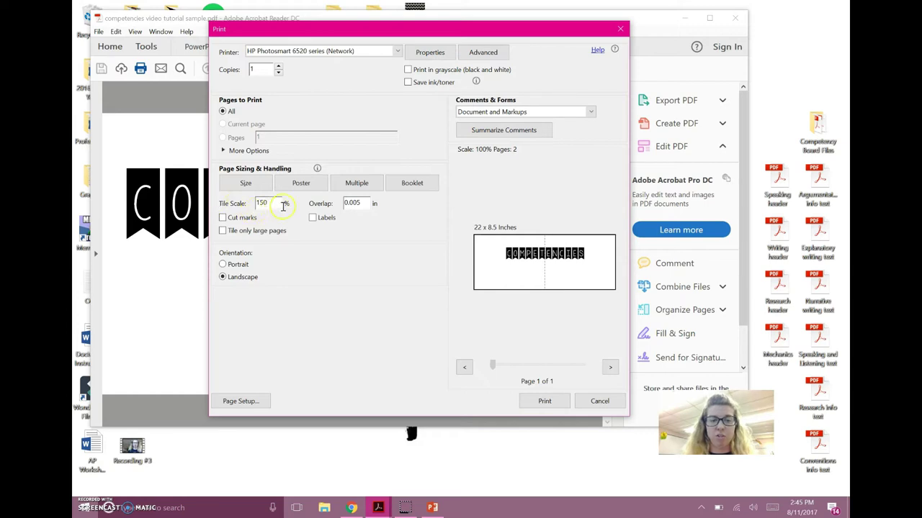
left_click(355, 203)
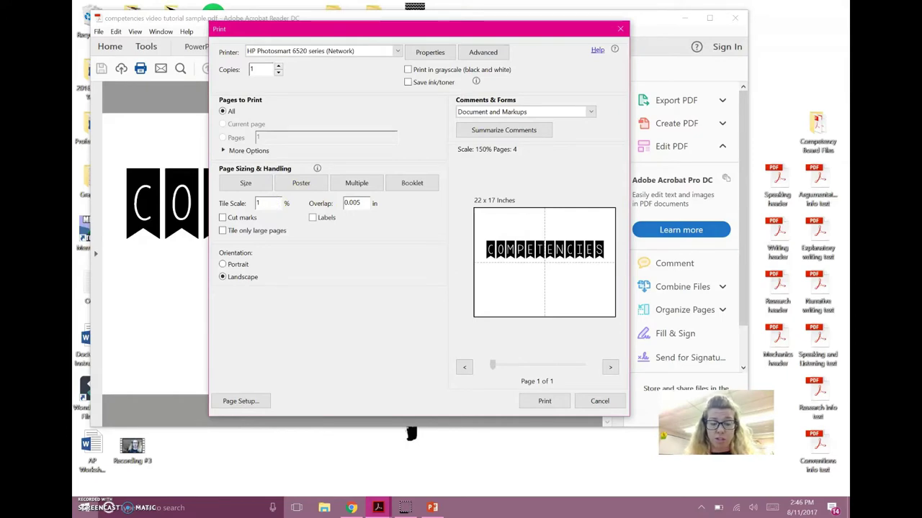
Apply the 150% tile scale so the poster spans 4 pages at 22 x 17 inches
left_click(347, 203)
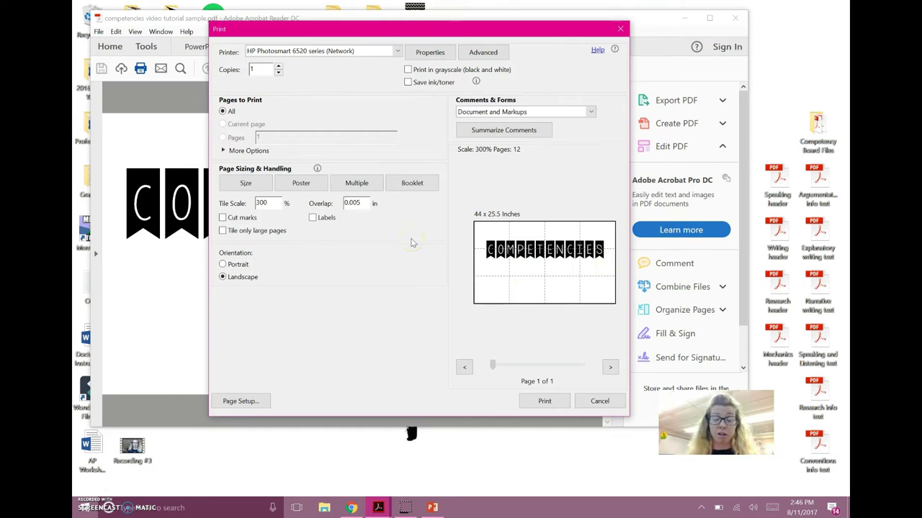
Review the 300% tile scale across 12 pages, then cancel the Print dialog
left_click(369, 248)
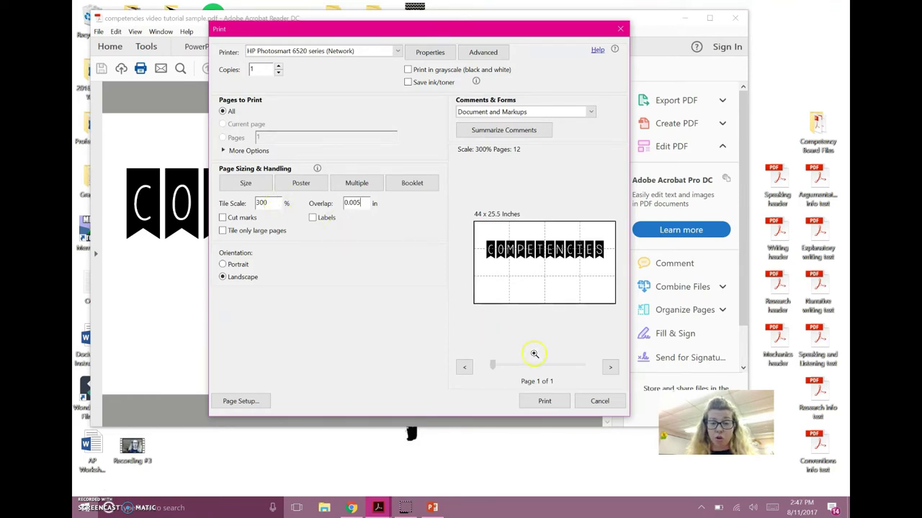
left_click(597, 401)
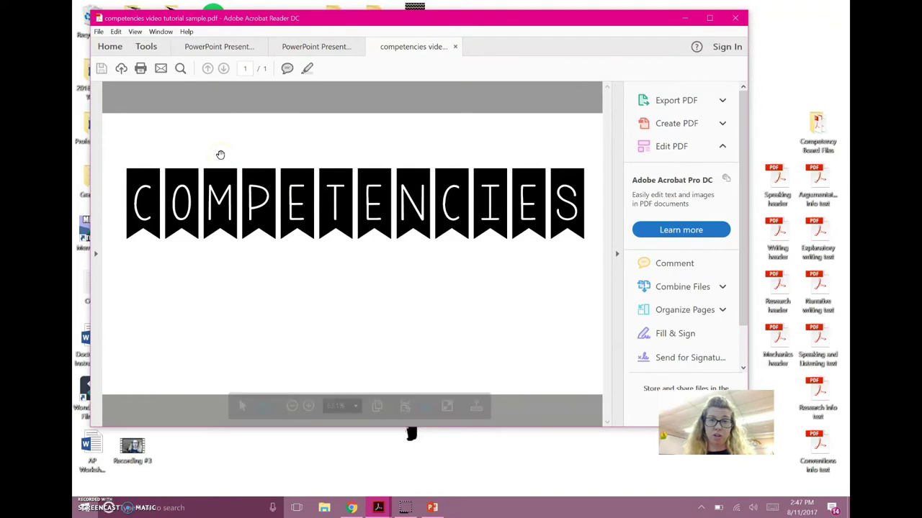
left_click(142, 75)
left_click(316, 185)
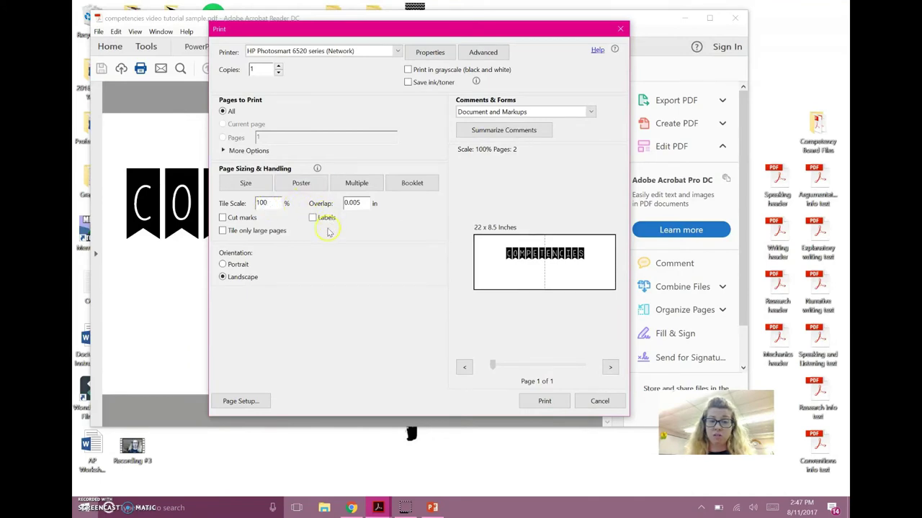
left_click(243, 265)
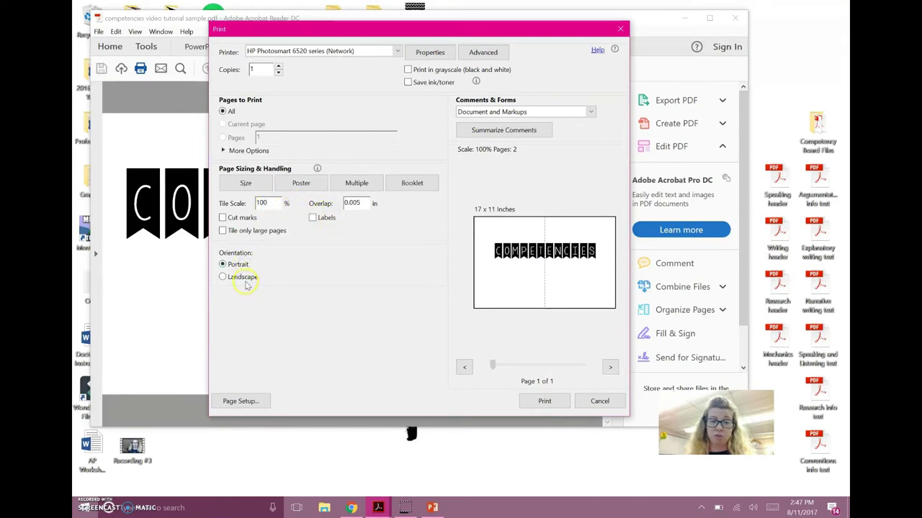
left_click(245, 282)
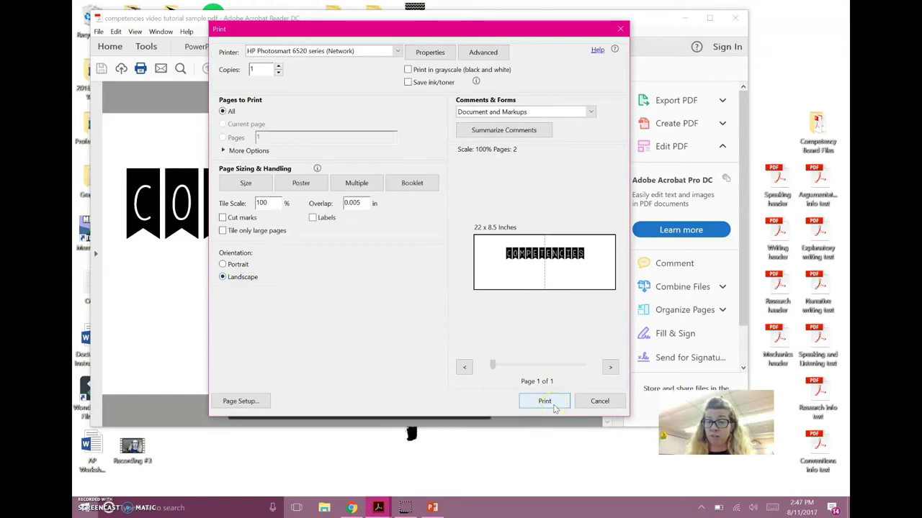
left_click(599, 402)
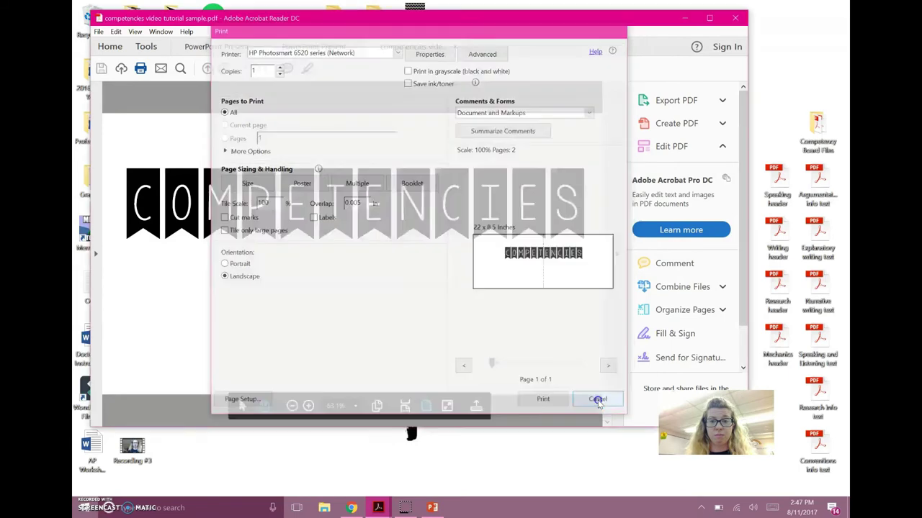